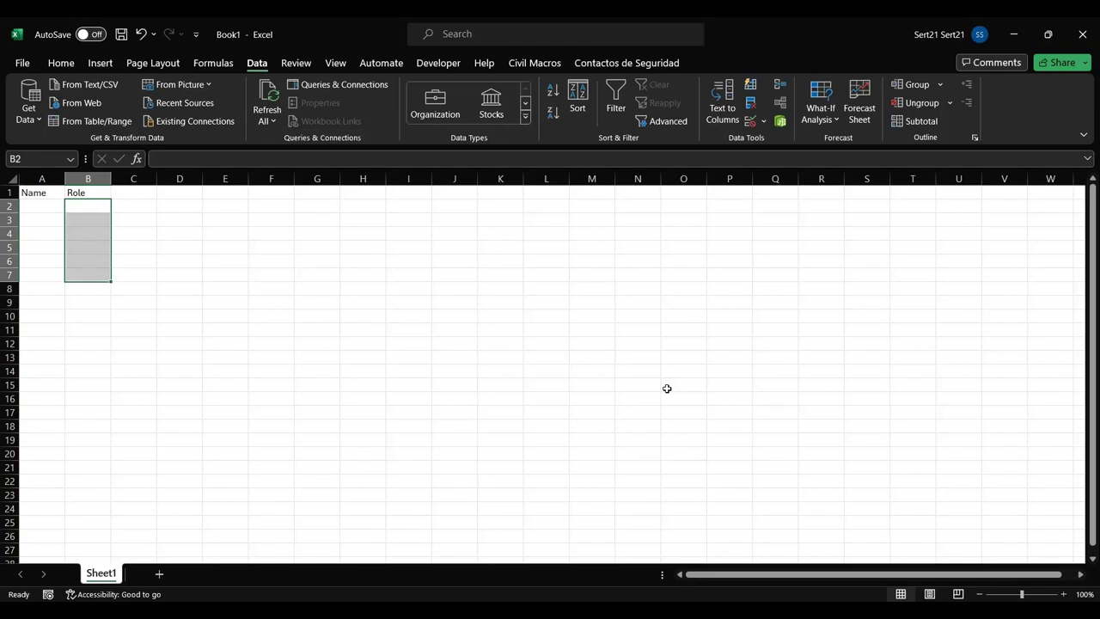
Enter the roles Warehouse Manager, Manager, SEO and Assistant in B2:B5
key("shift+BackSpace")
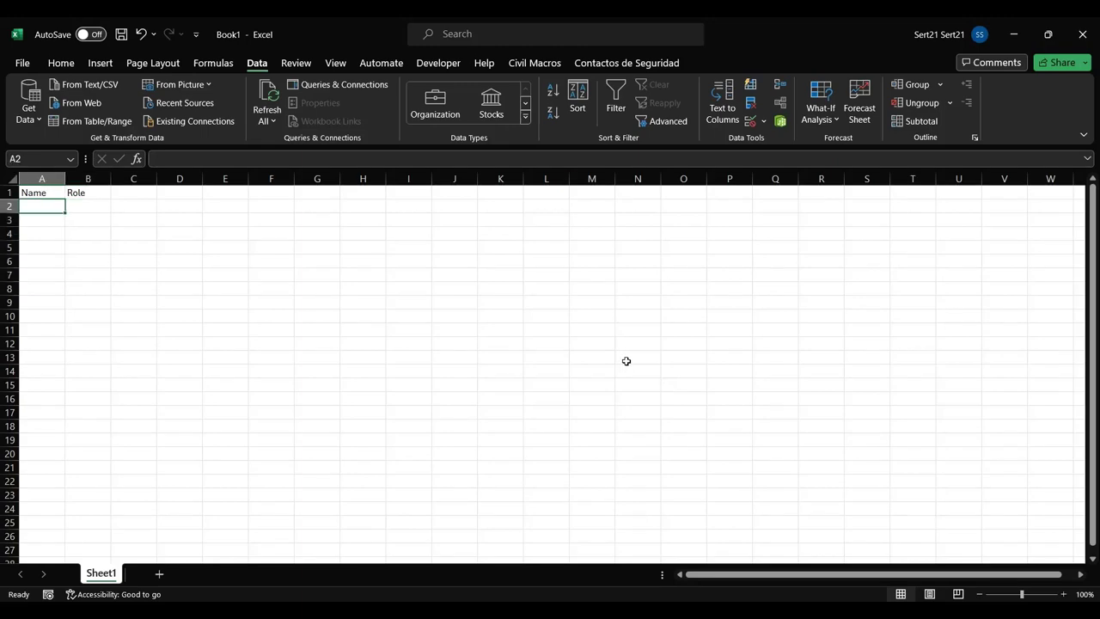
type("W")
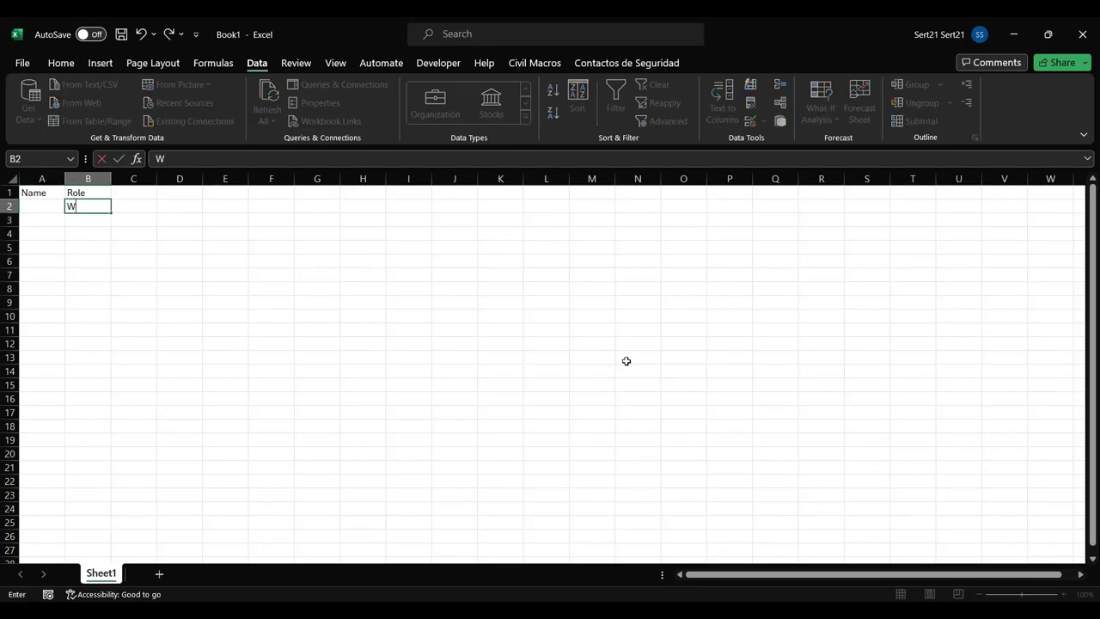
type("arehou")
type("se Mana")
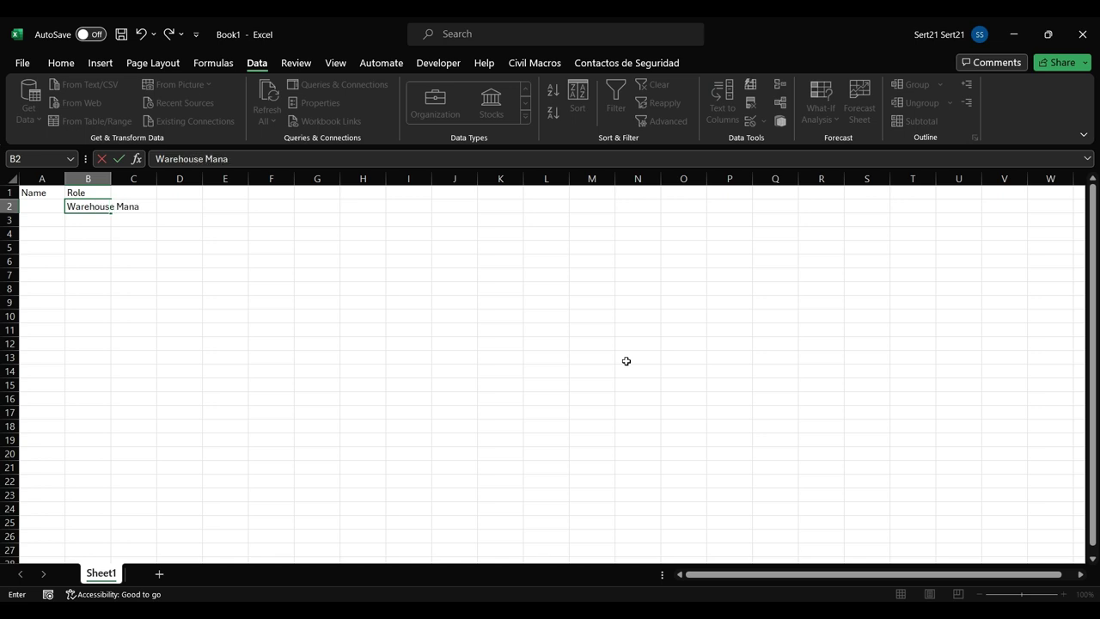
type("ger")
key("Return")
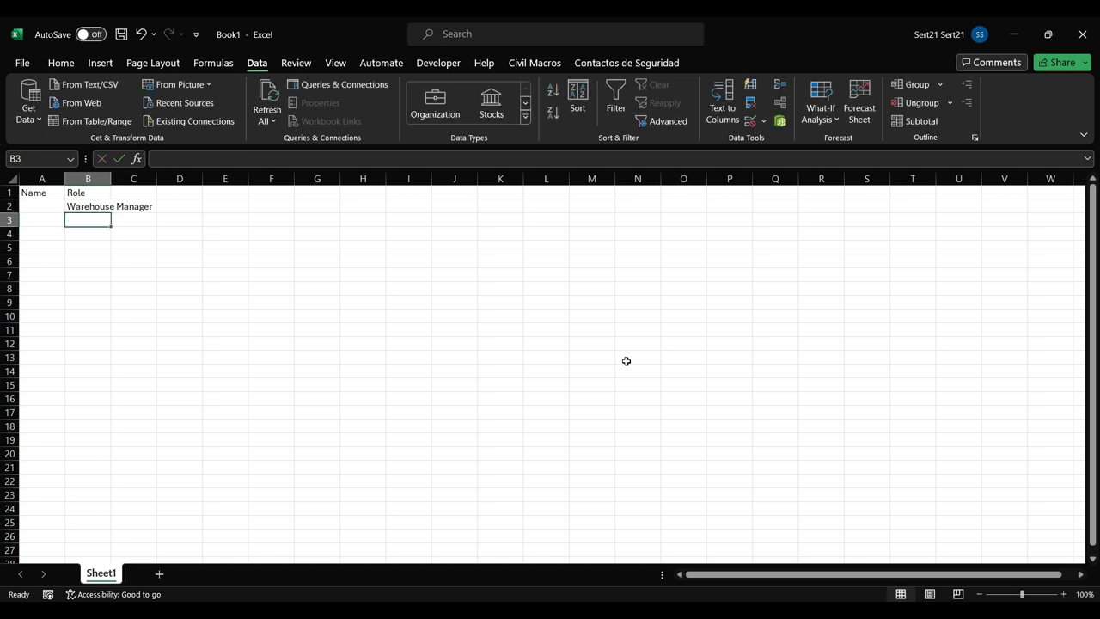
type("Manager")
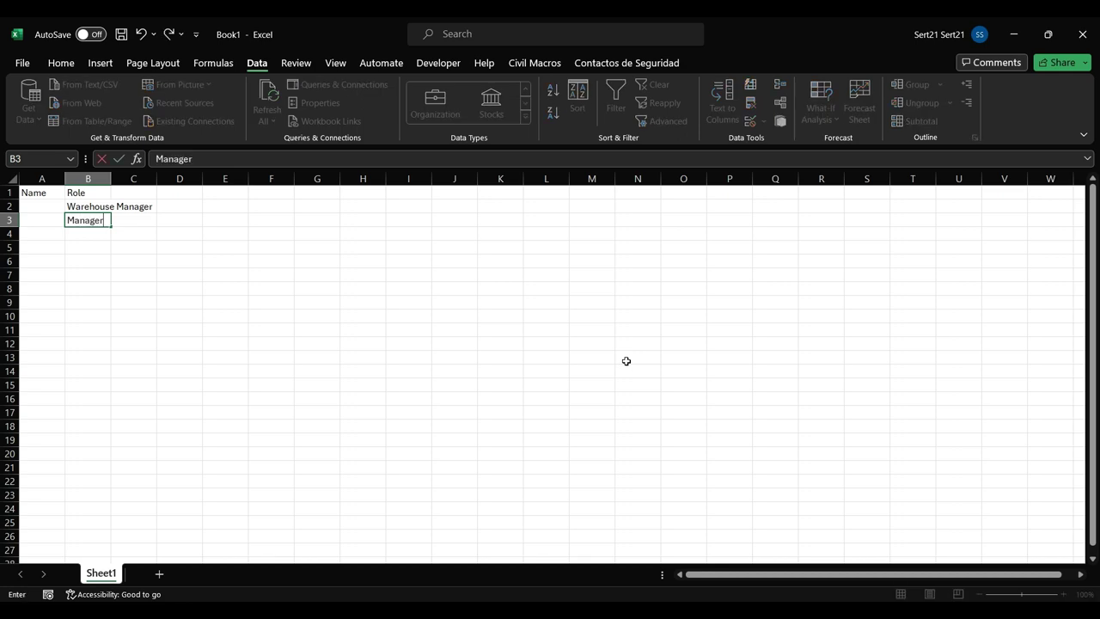
key("Return")
type("SEO")
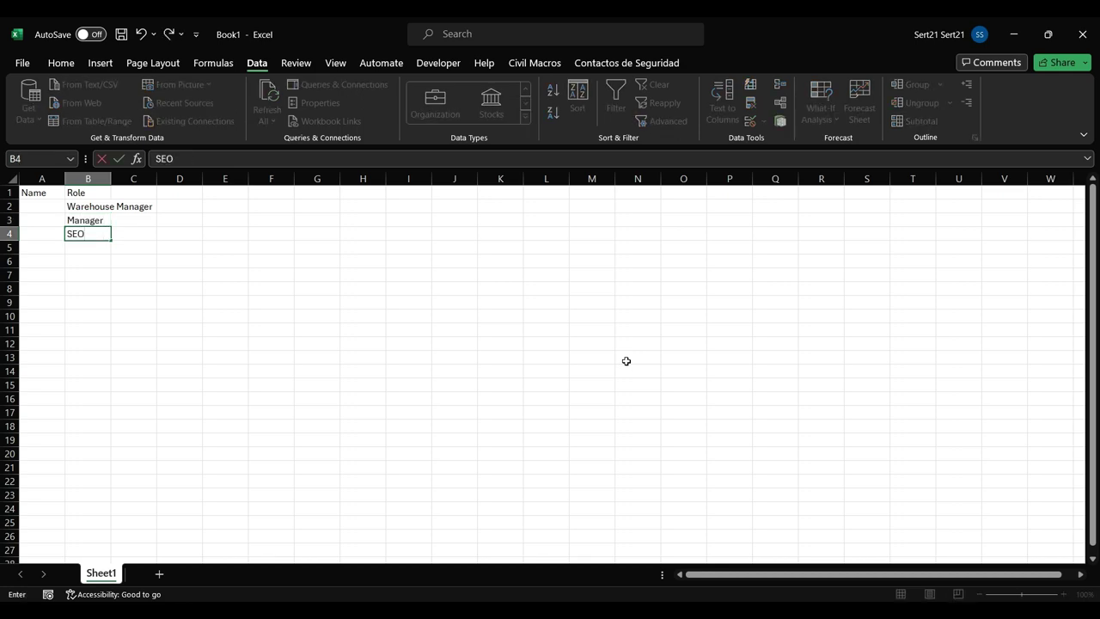
key("Return")
type("As")
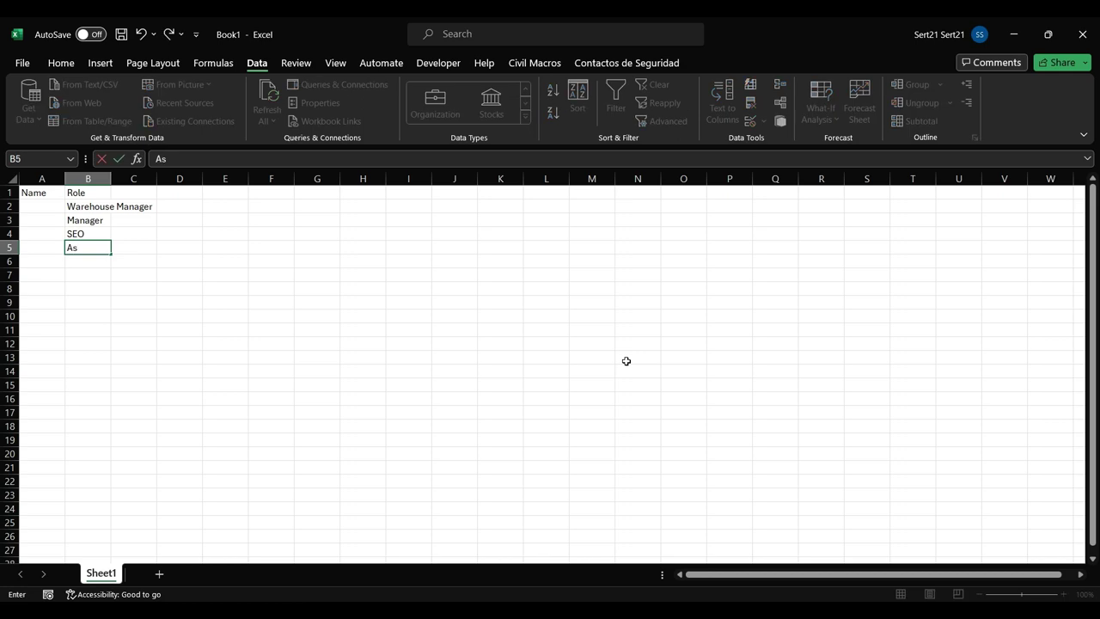
type("sistant")
key("Return")
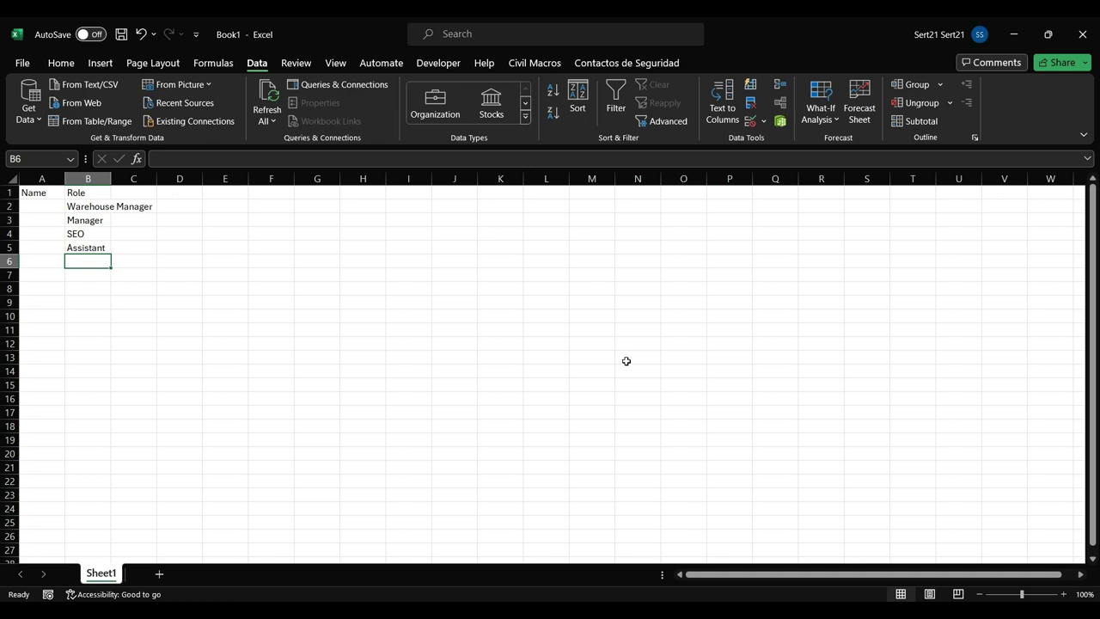
Enter the roles Assistant, Manager, SEO and Warehouse Manager in B6:B9
type("Assistant")
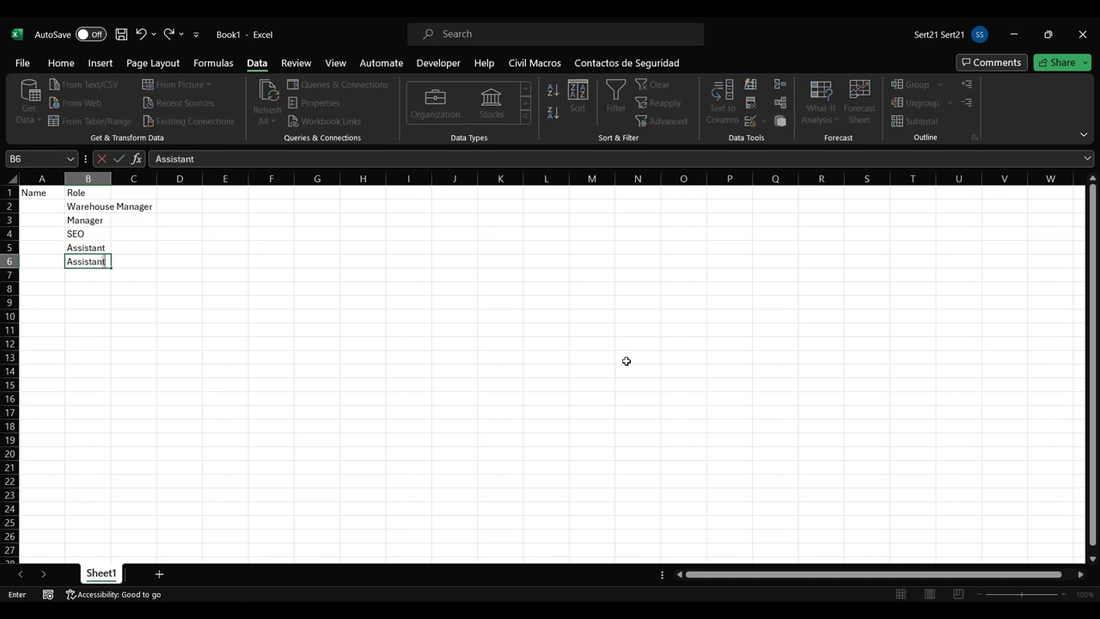
key("Return")
type("Ma")
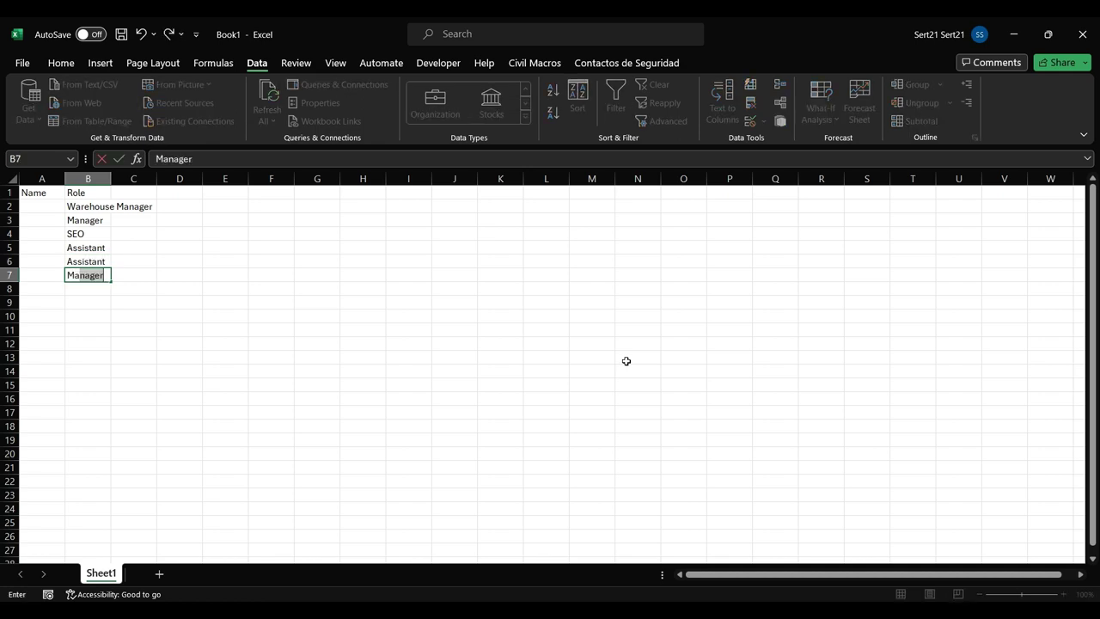
type("nager")
key("Return")
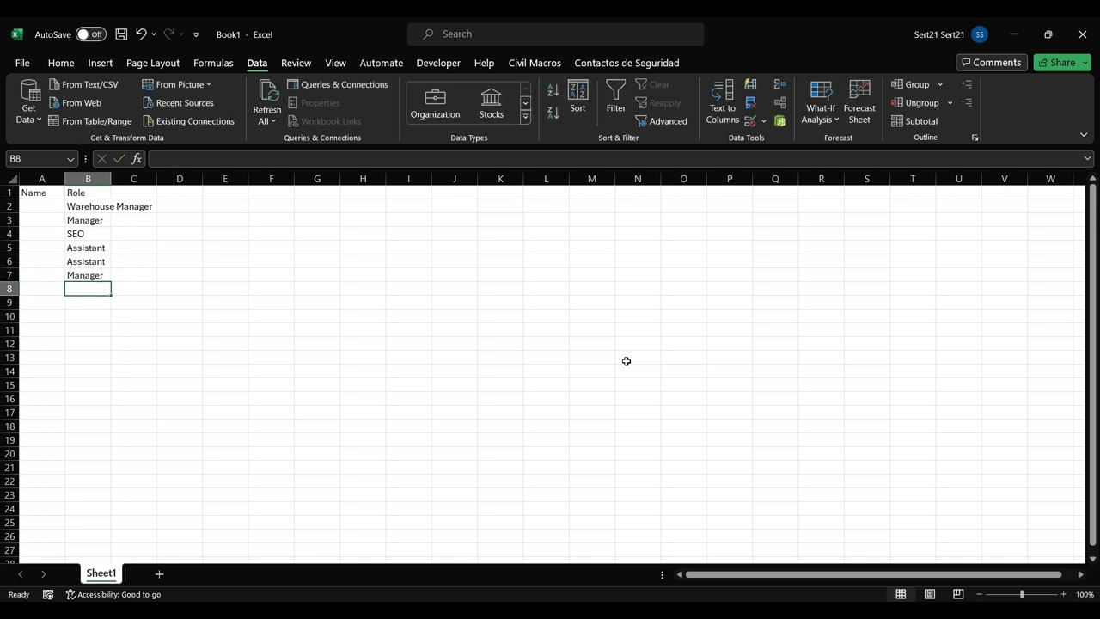
type("SEO")
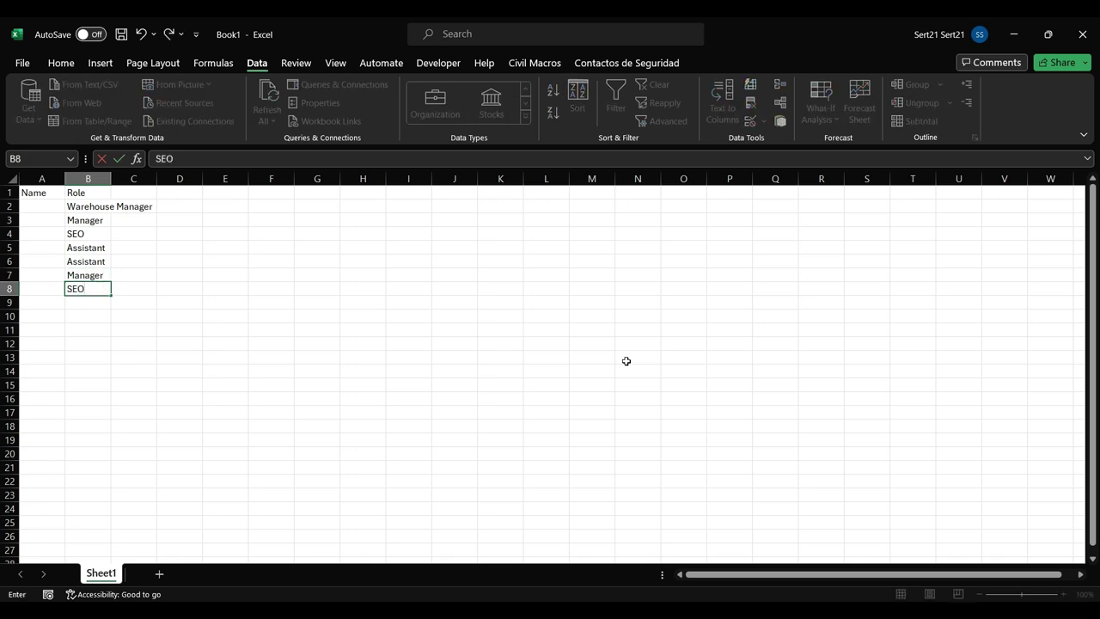
key("Return")
type("Wa")
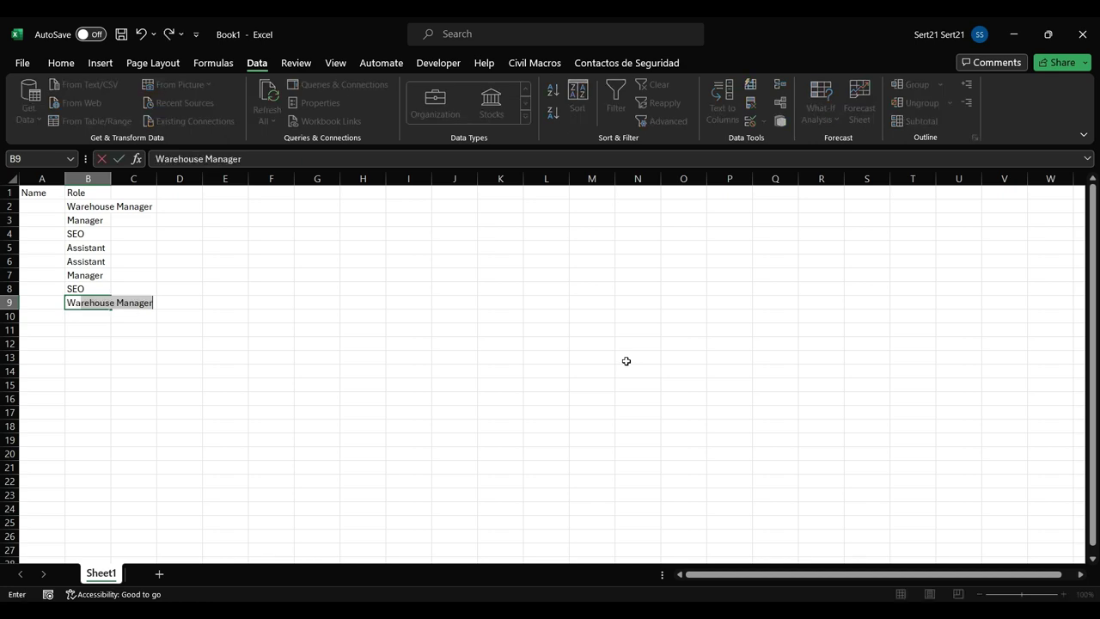
type("rehouse")
type(" Manag")
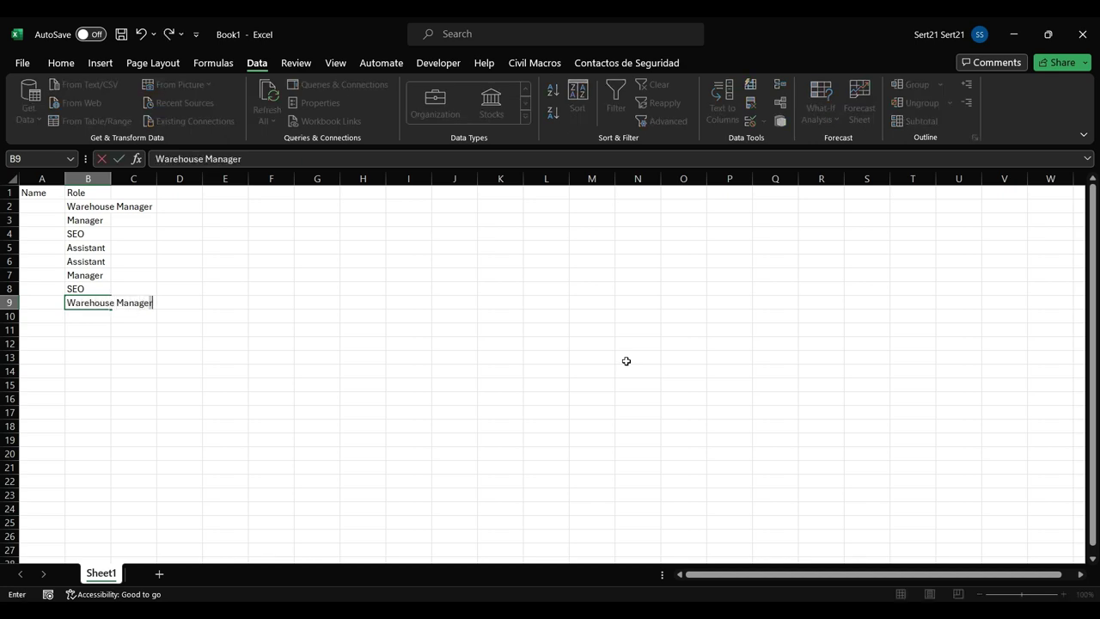
type("er")
key("Up")
key("Up")
key("Up")
key("Up")
key("Up")
key("Up")
key("Up")
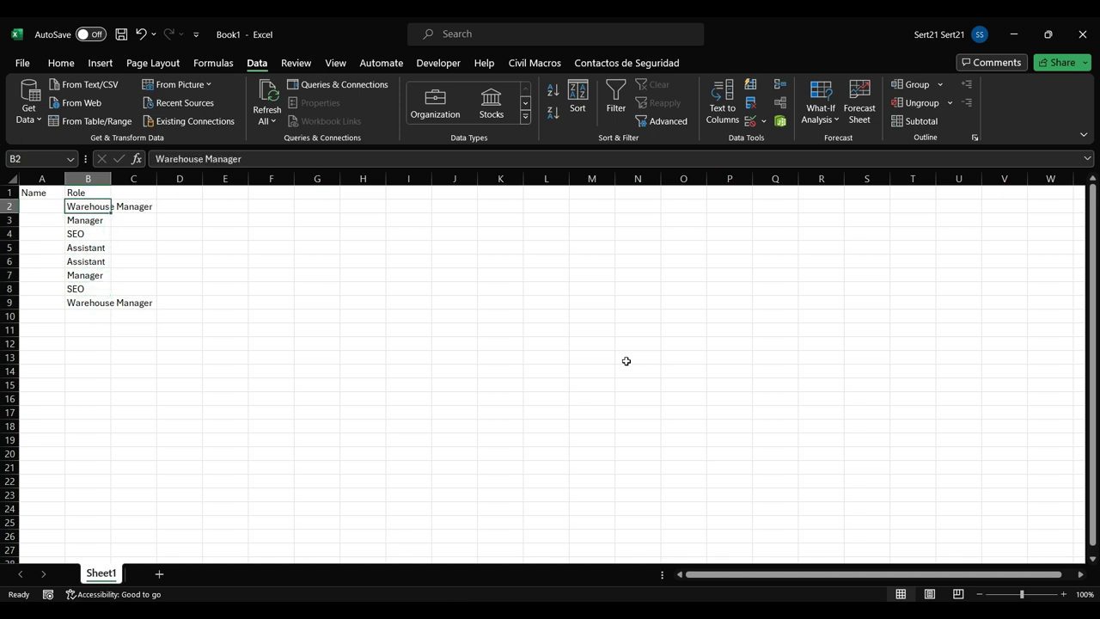
Type the first five employee names into A2:A6
key("Left")
type("Ped")
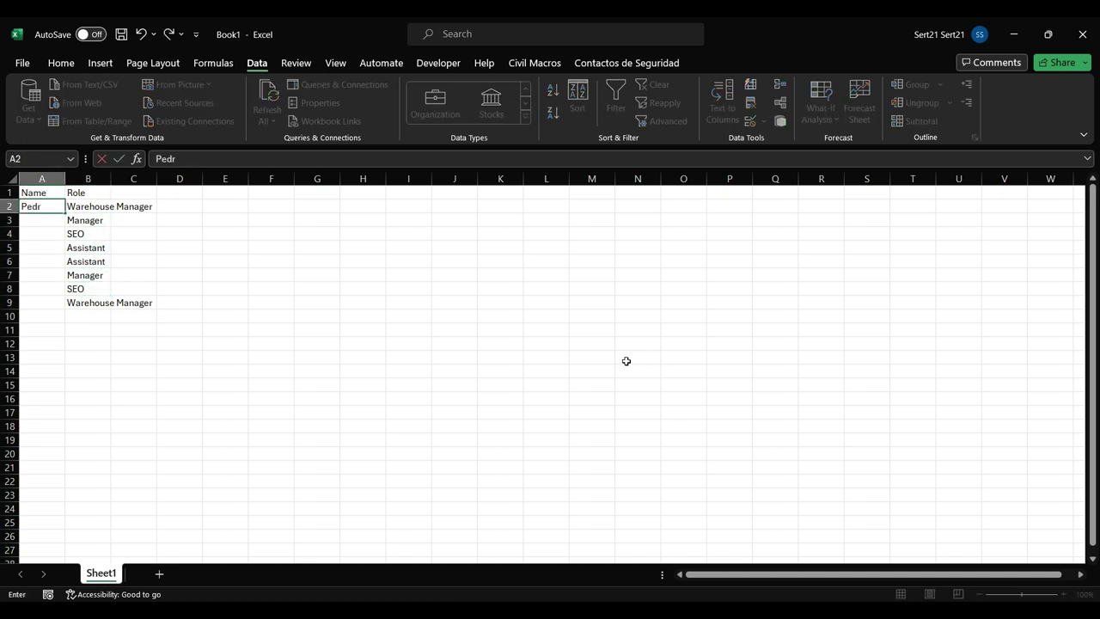
type("ro")
key("Return")
type("J")
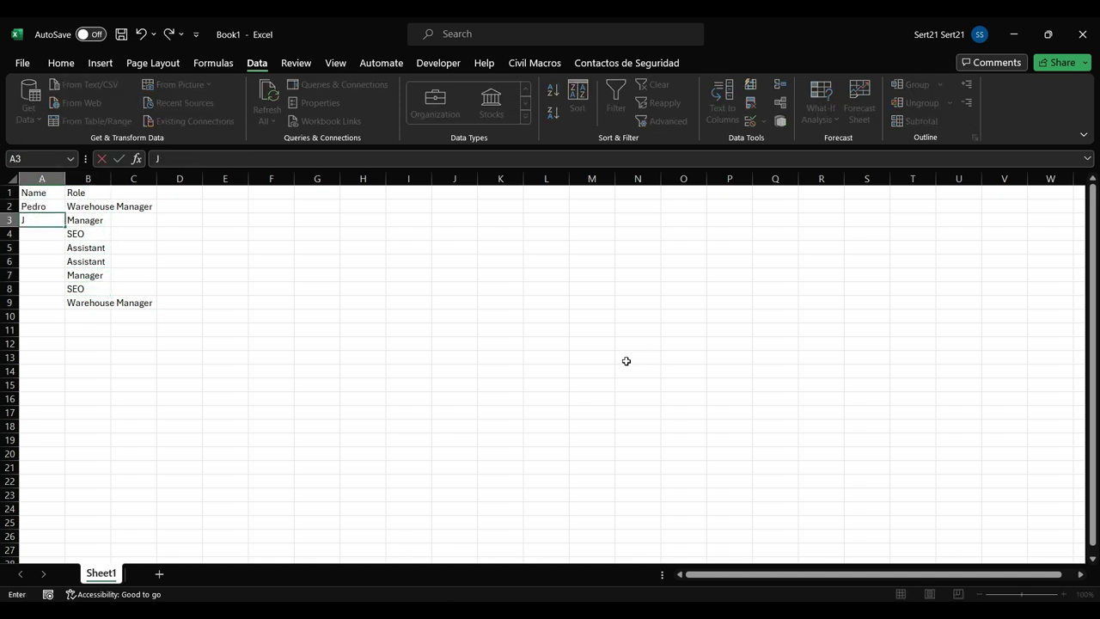
type("uan")
key("Return")
type("Jose")
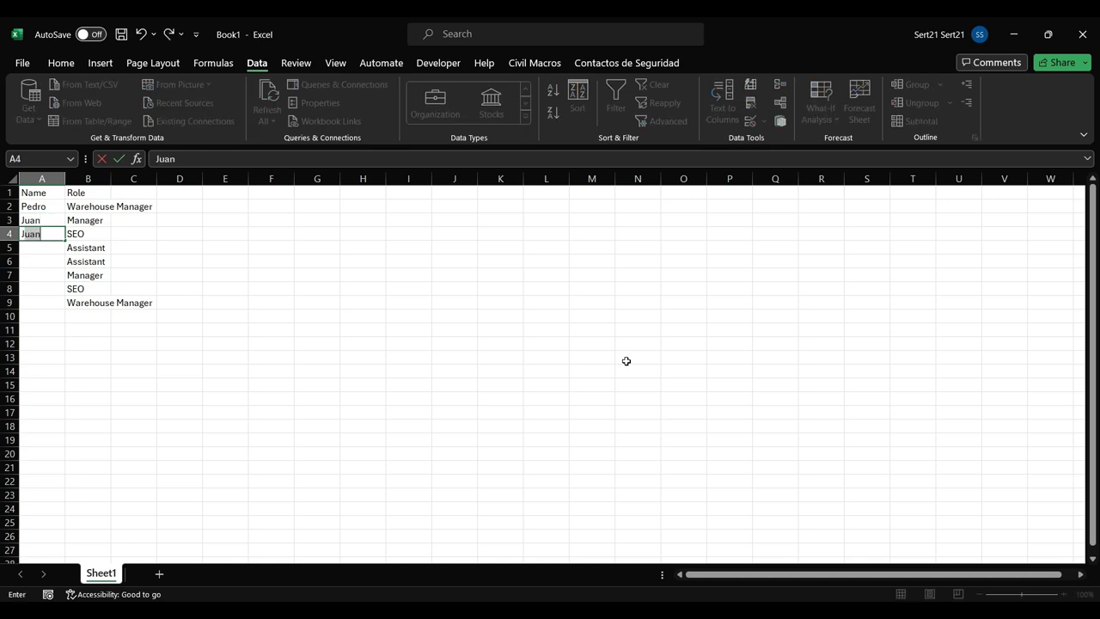
key("Return")
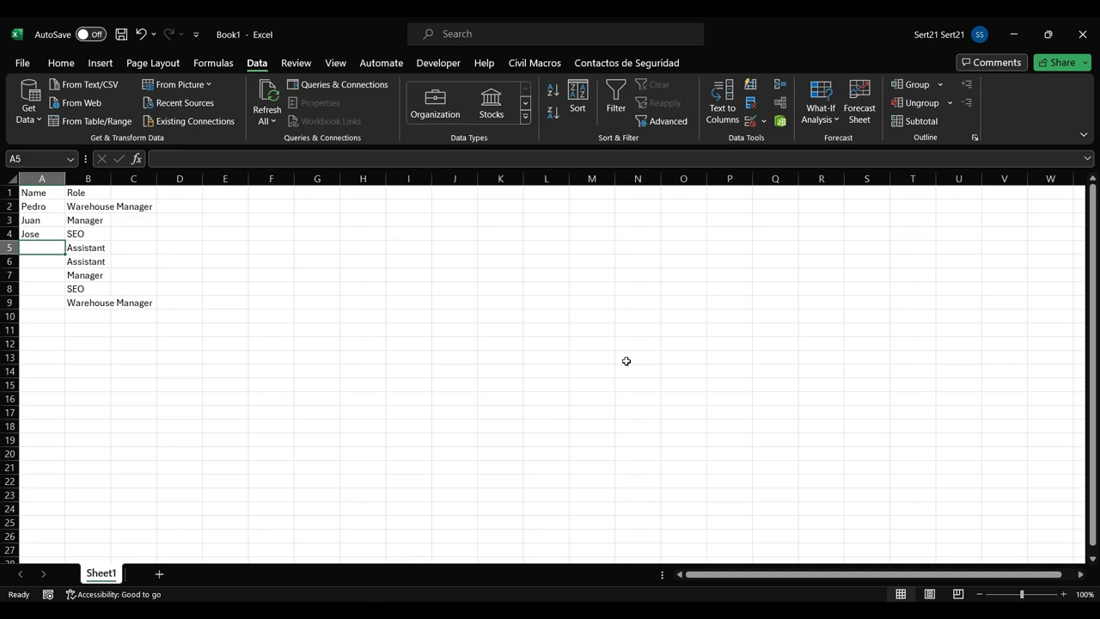
type("Carmen")
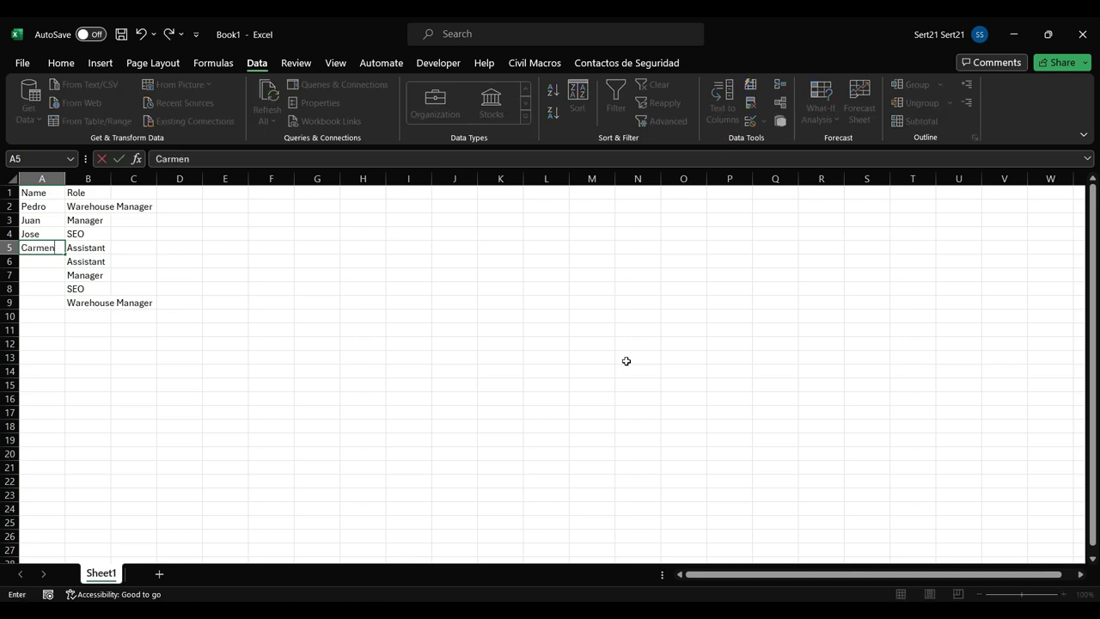
key("Return")
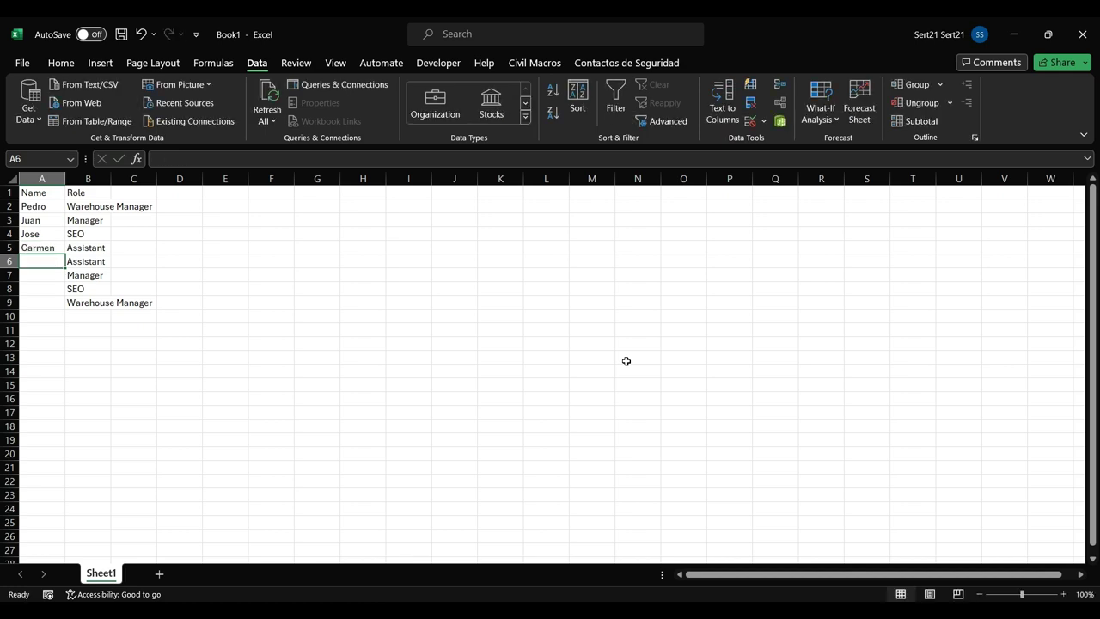
type("Maria")
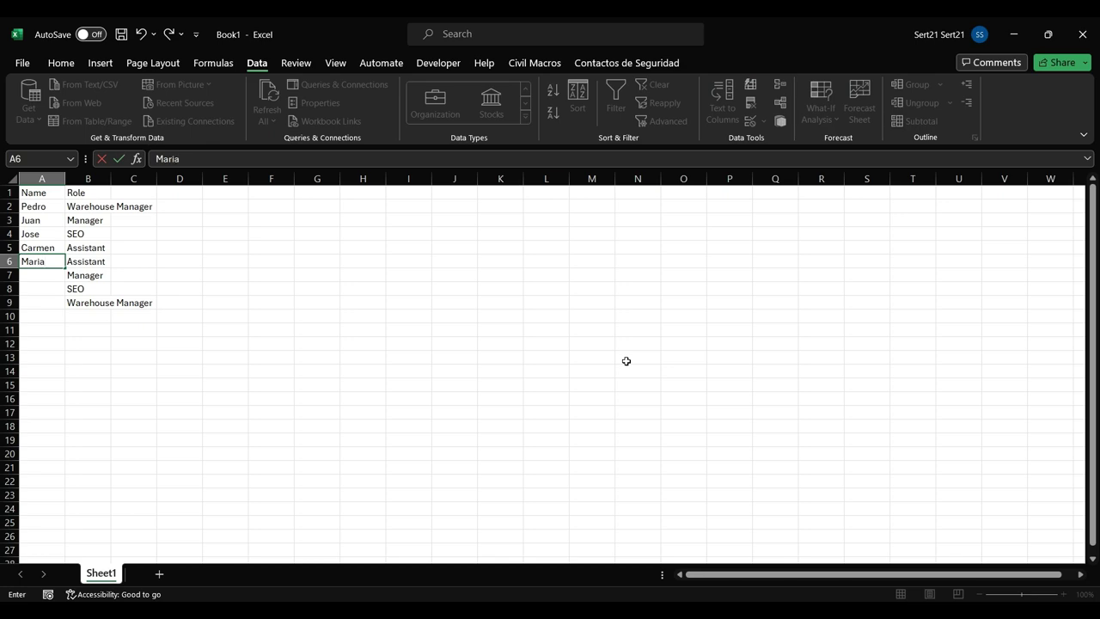
key("Return")
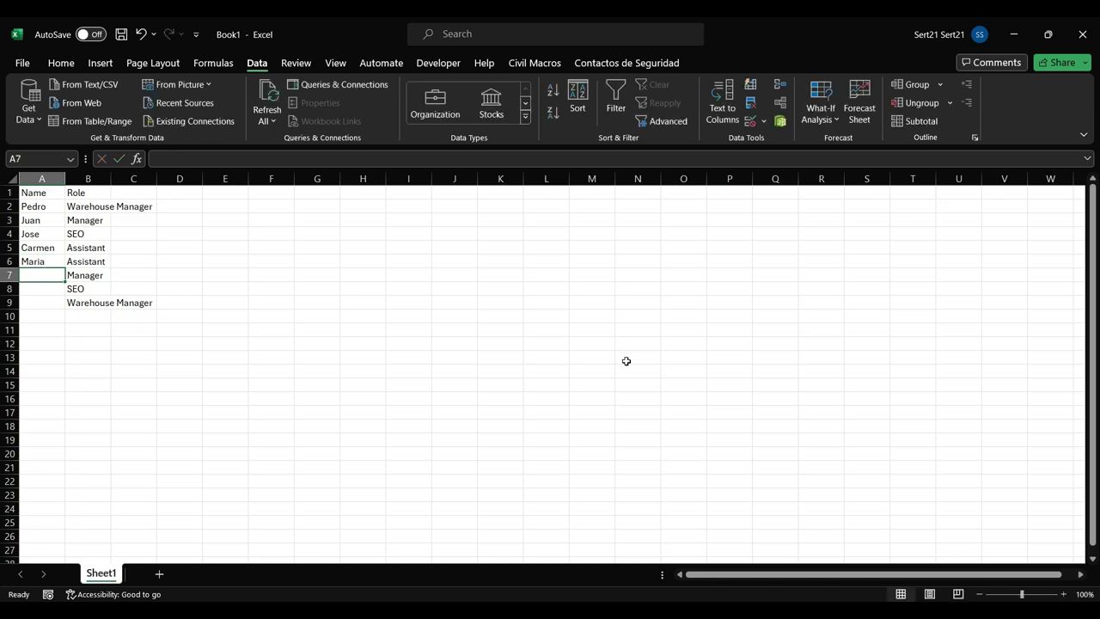
Type the remaining three employee names into A7:A9
type("Pab")
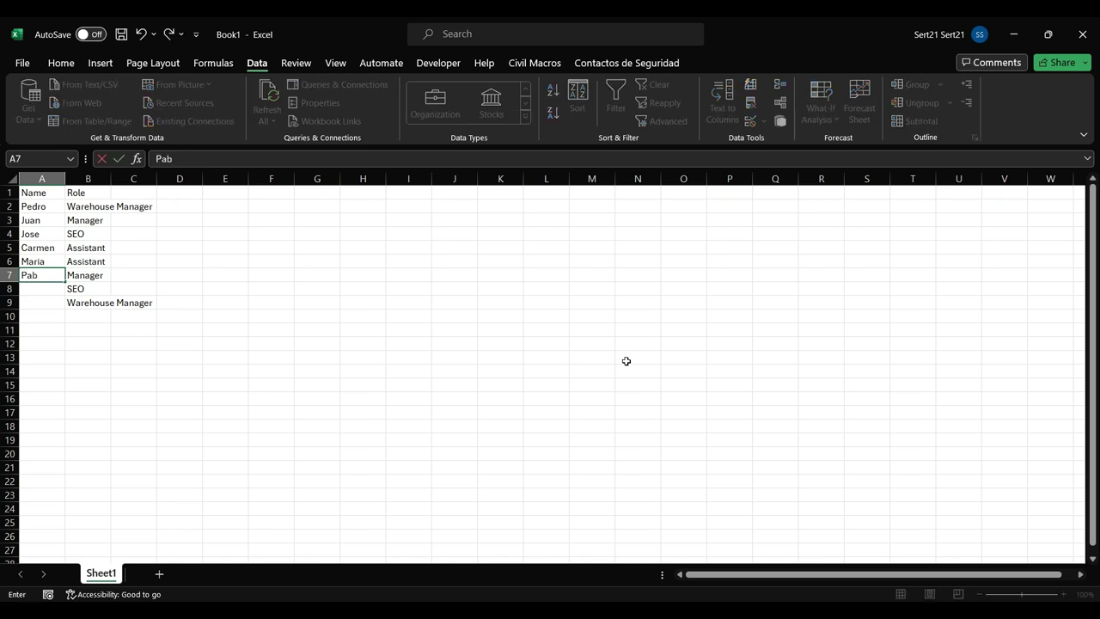
type("lo")
key("Return")
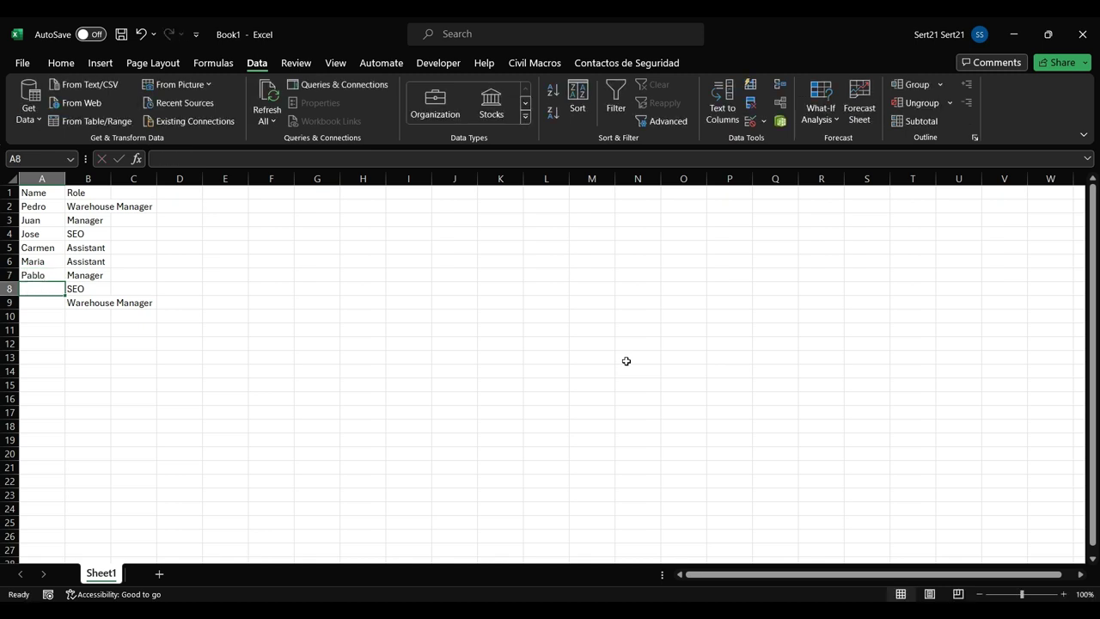
type("Ana")
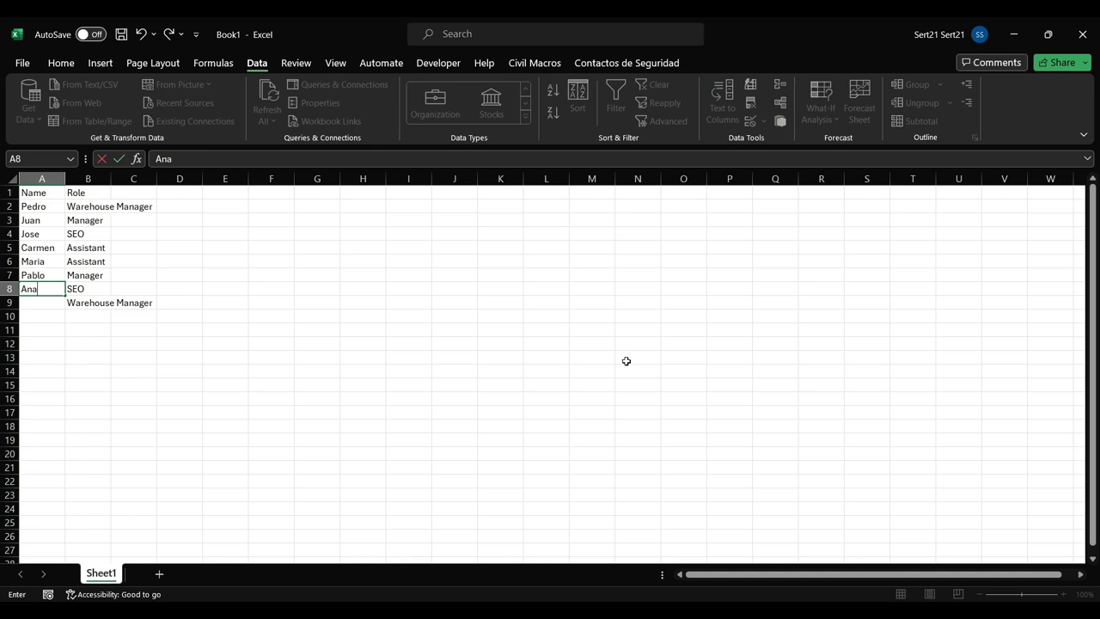
key("Return")
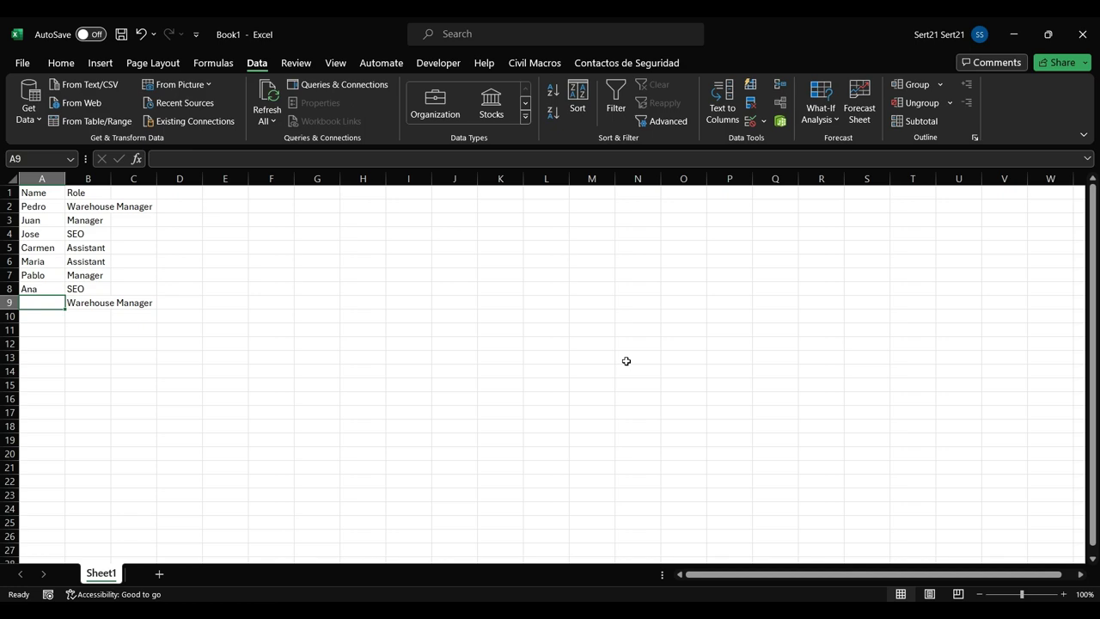
type("Fernan")
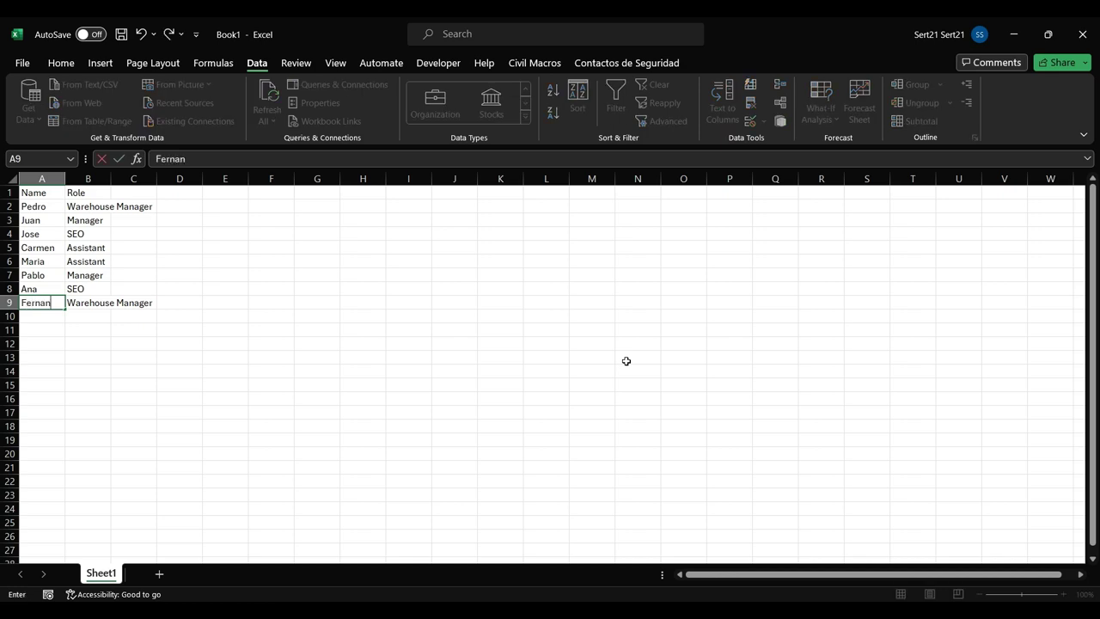
type("do")
key("Return")
key("Right")
key("Right")
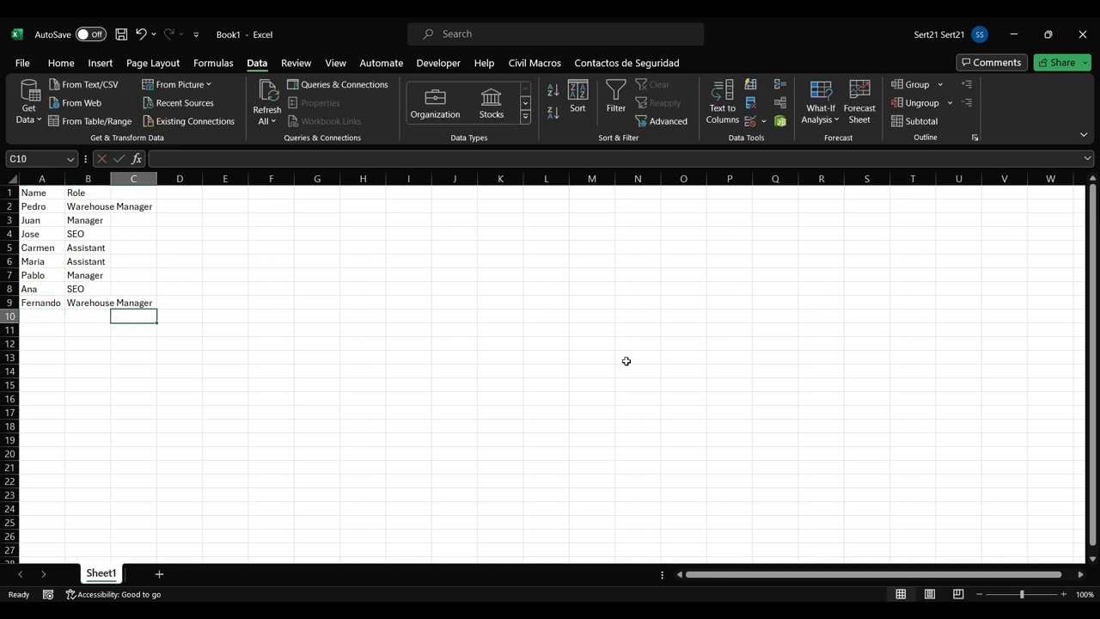
key("Right")
key("Right")
key("Right")
key("Up")
key("Up")
key("Up")
key("Up")
key("Up")
key("Up")
key("Up")
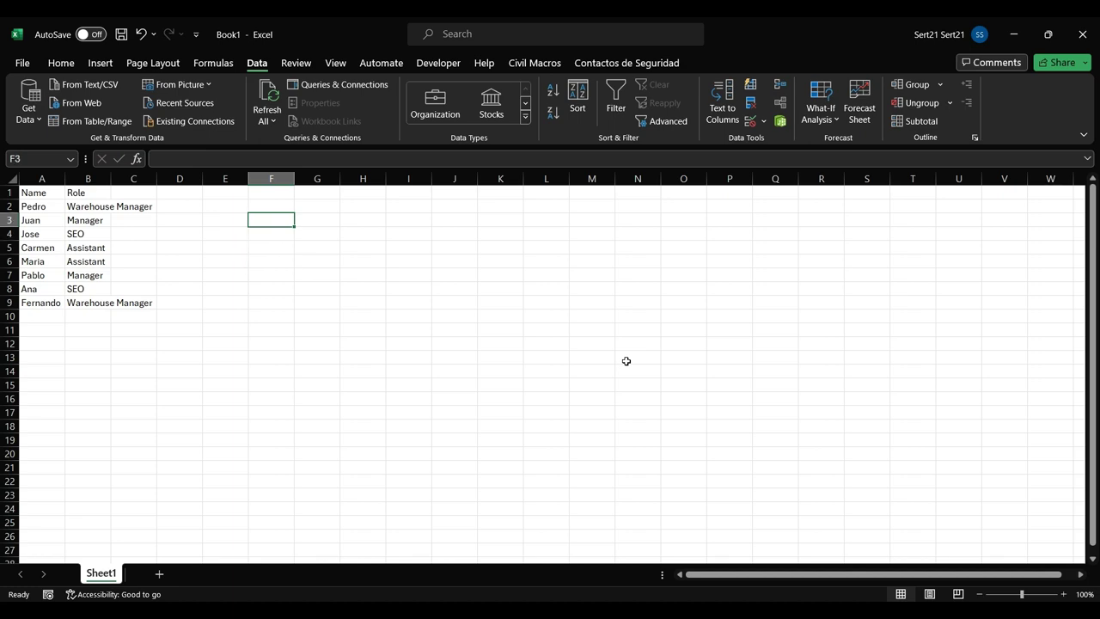
key("Up")
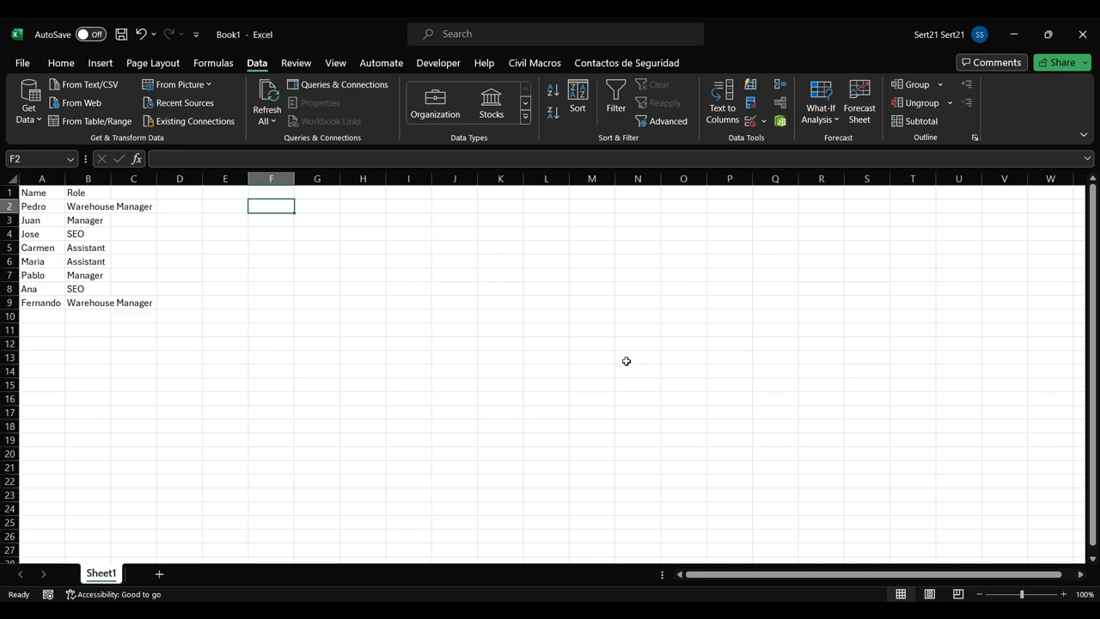
List the role order SEO, Manager, Warehouse Manager, Assistant in F2:F5
type("S")
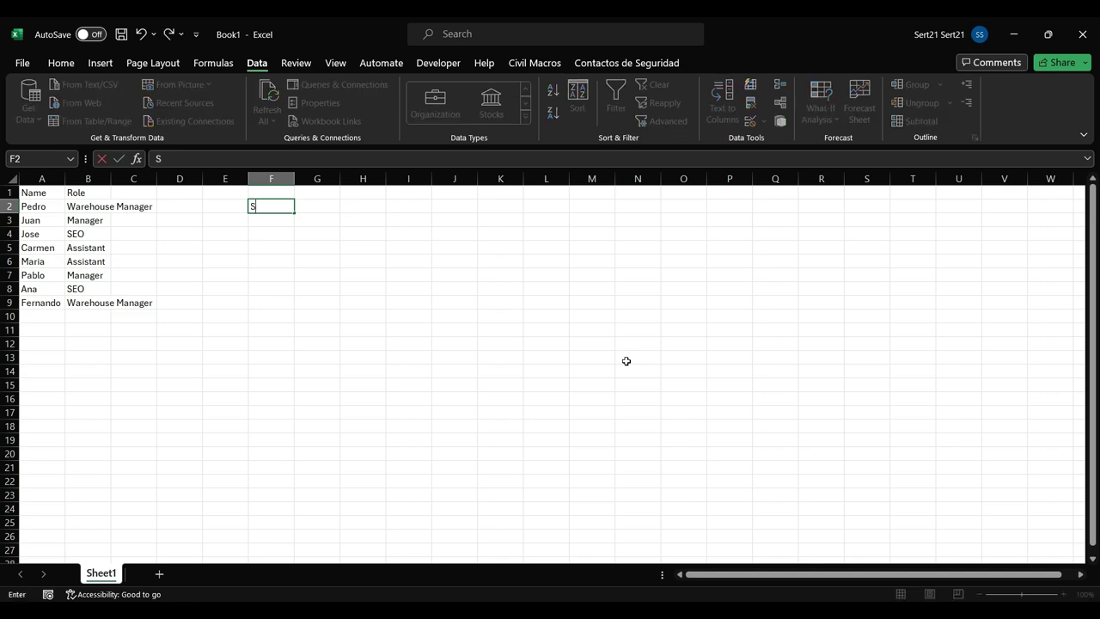
type("EO")
key("Return")
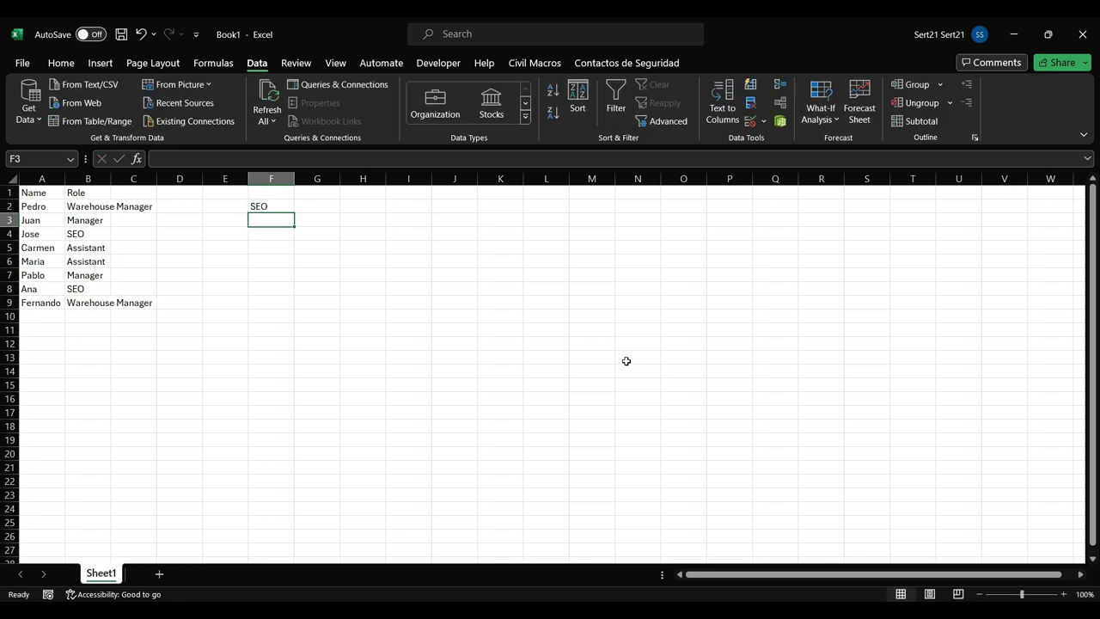
type("Manager")
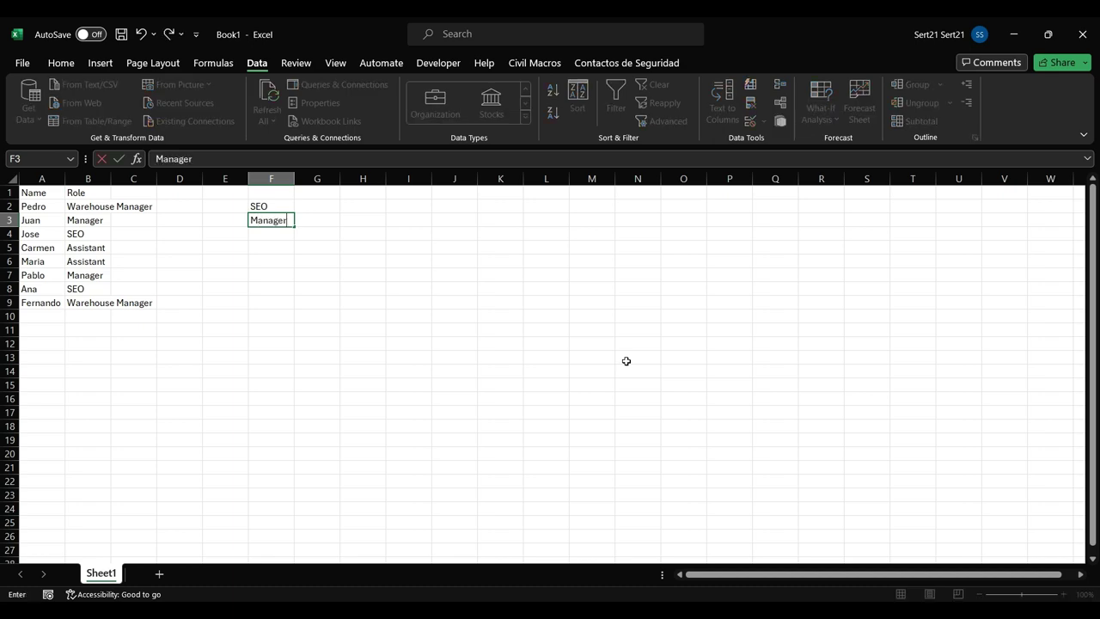
key("Return")
type("Wa")
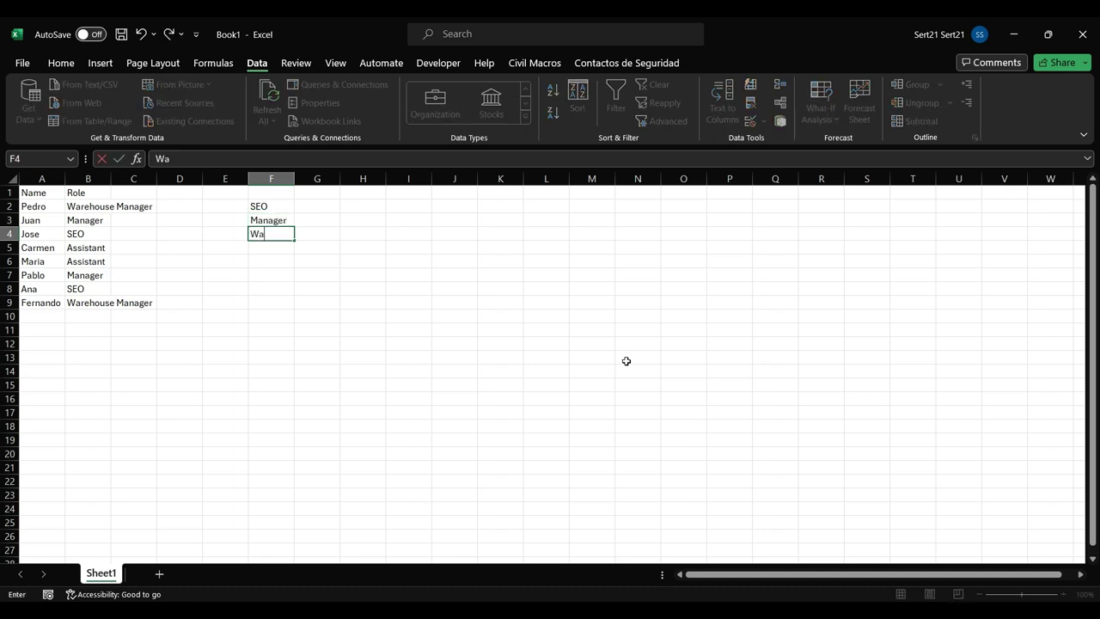
type("rehouse")
type(" Manager")
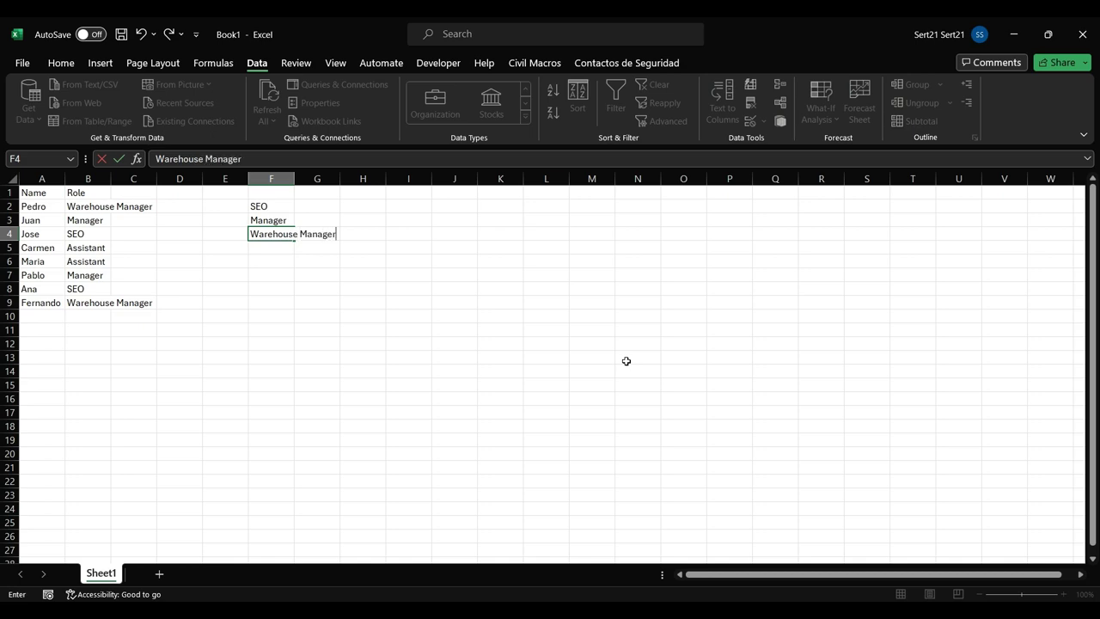
key("Return")
type("A")
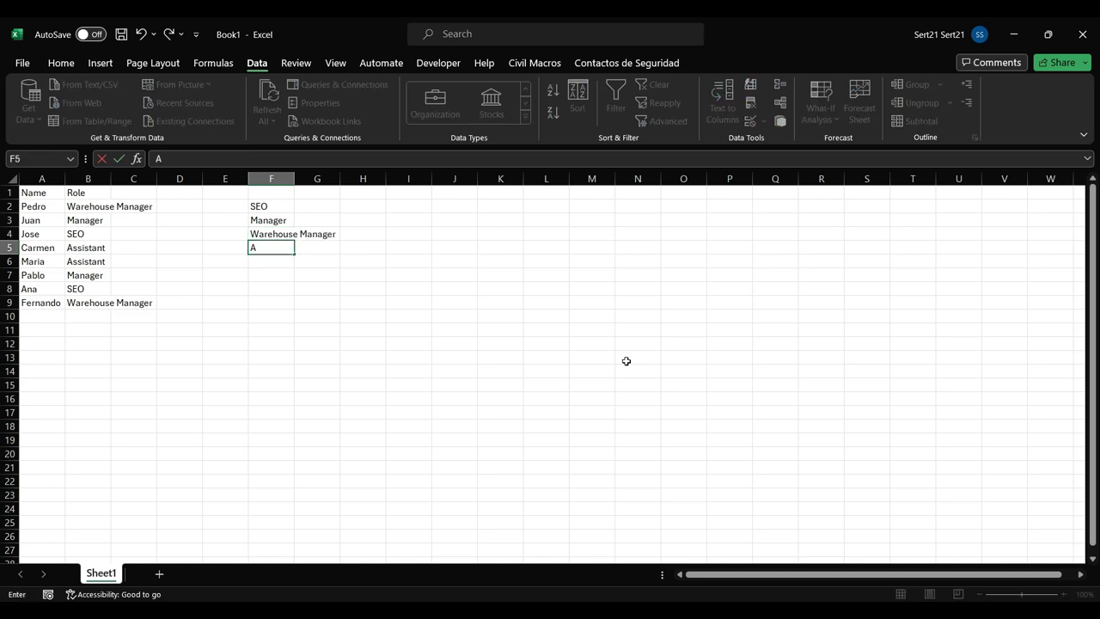
type("ssistant")
key("Return")
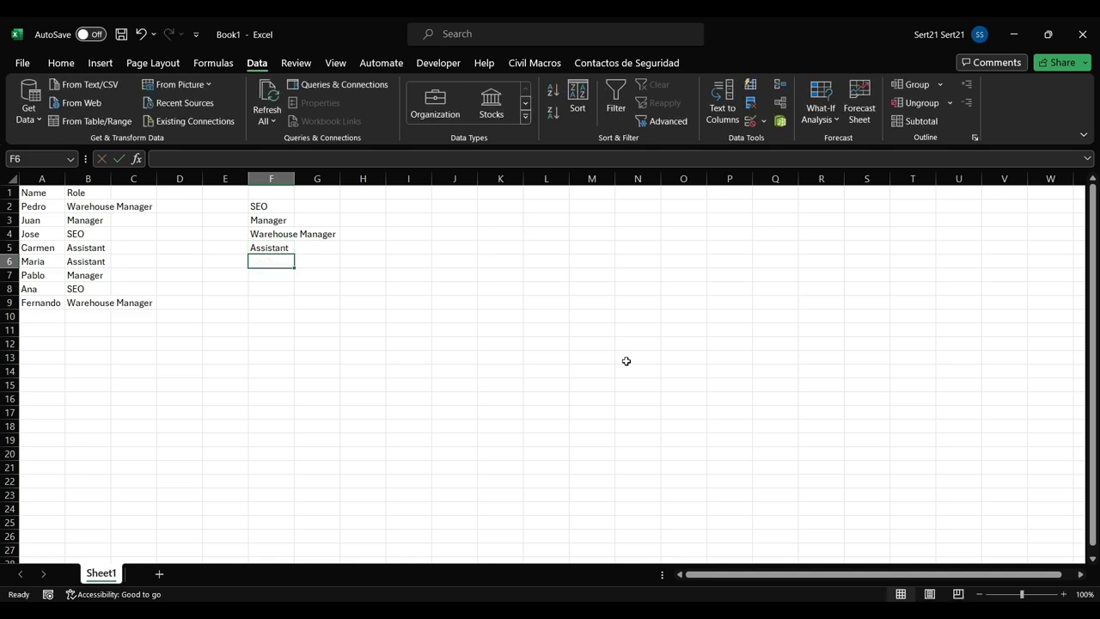
Close the File start page and cancel an unfinished F2:F5 reference in F6
left_click(22, 63)
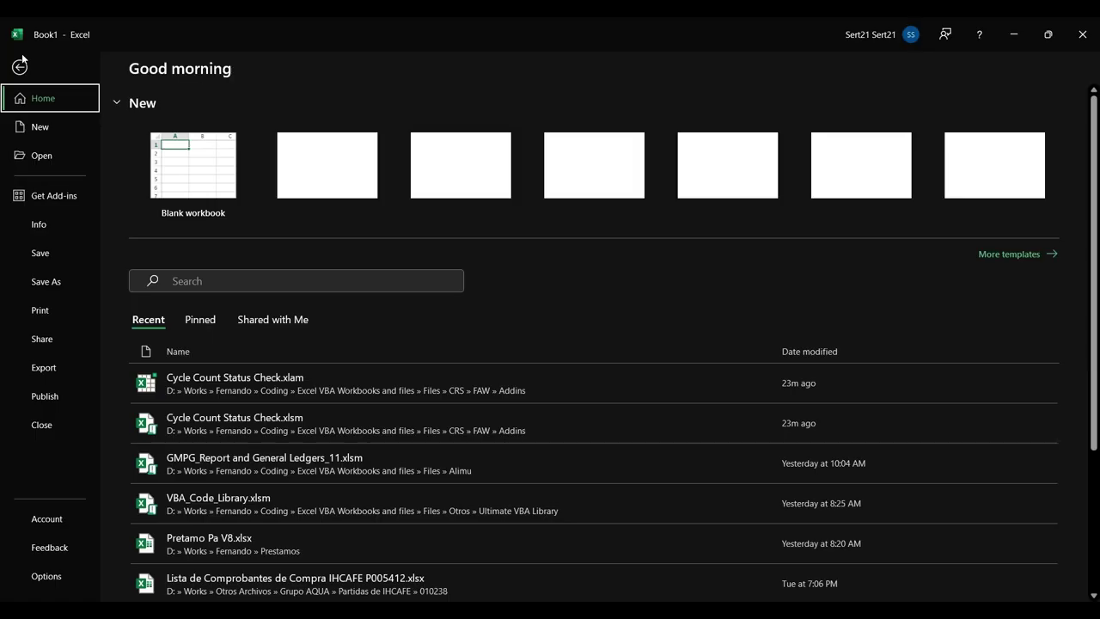
key("Escape")
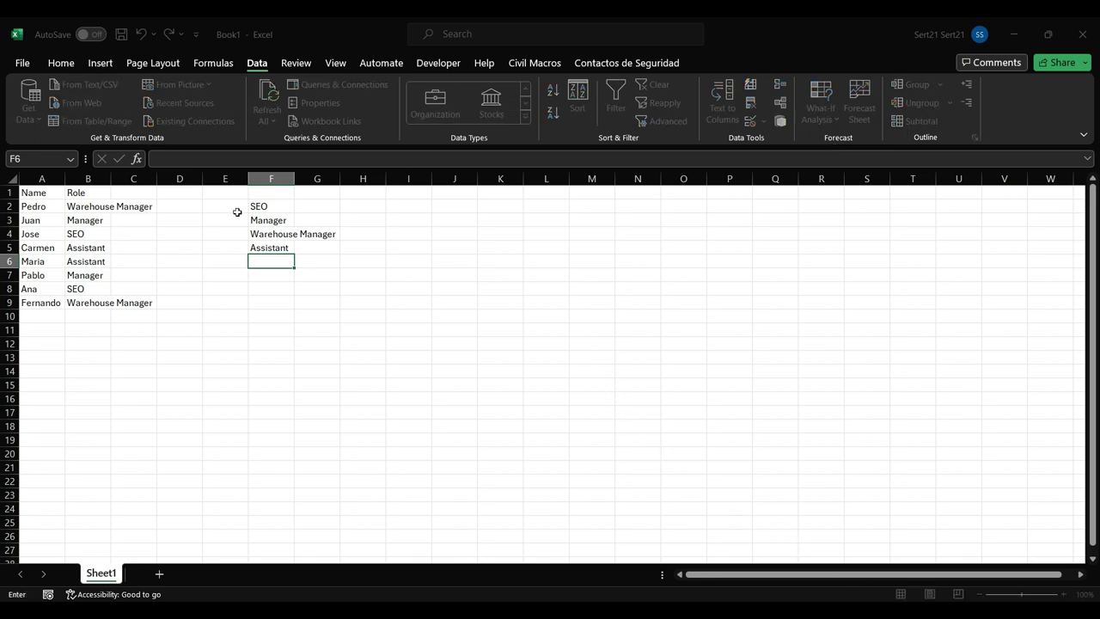
left_click_drag(261, 206, 273, 248)
key("Escape")
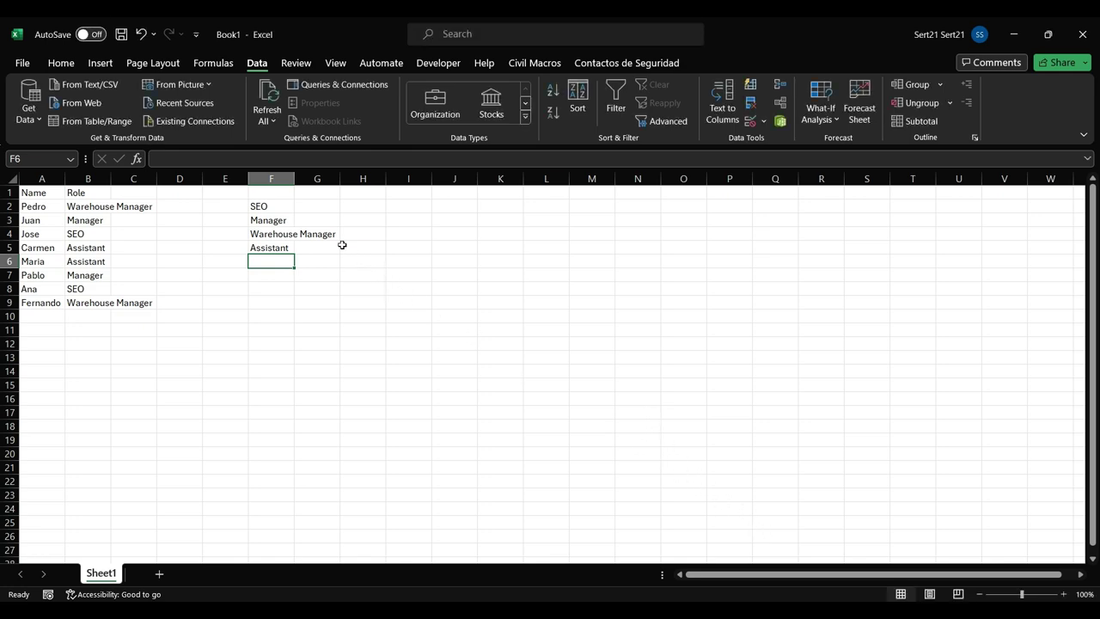
Clear the order list from F2:F5 and select cell A2 in the table
left_click(291, 208)
left_click_drag(291, 208, 290, 248)
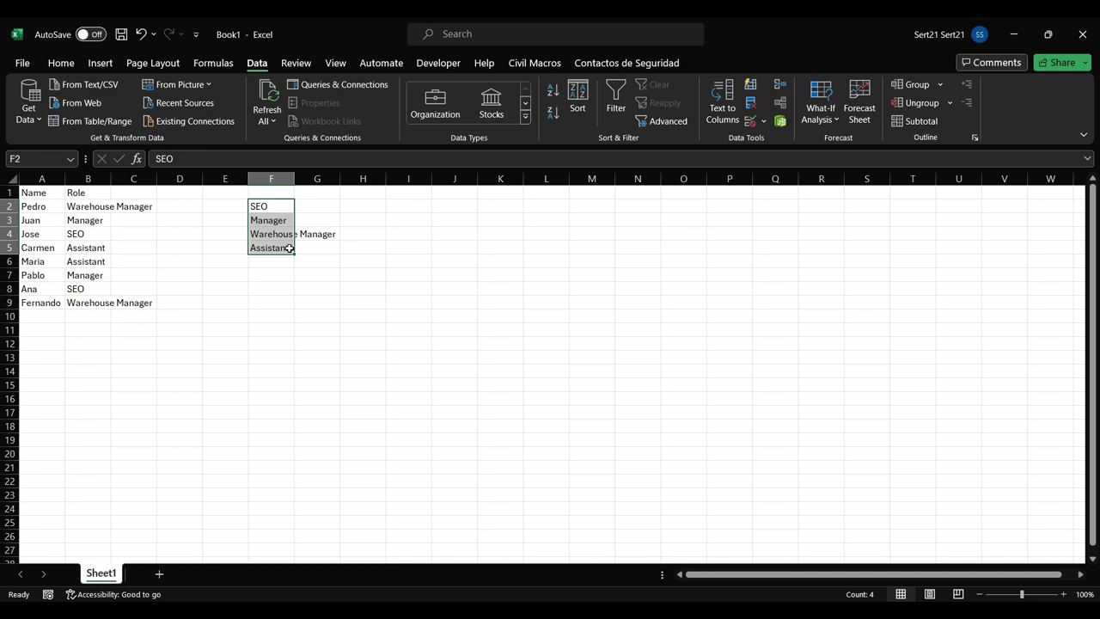
key("Delete")
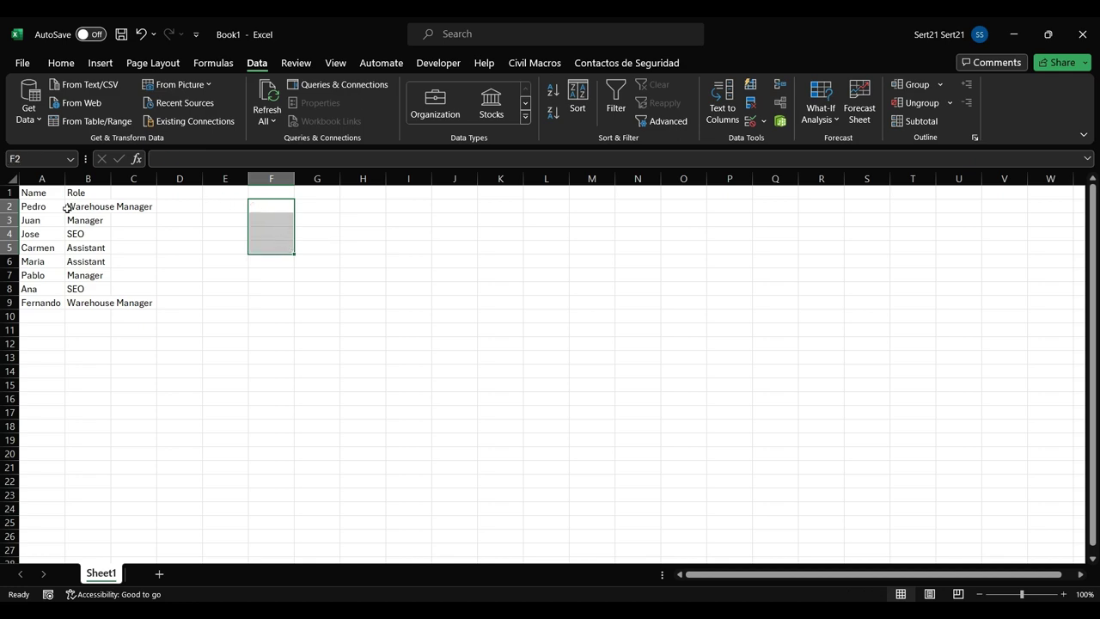
left_click(43, 204)
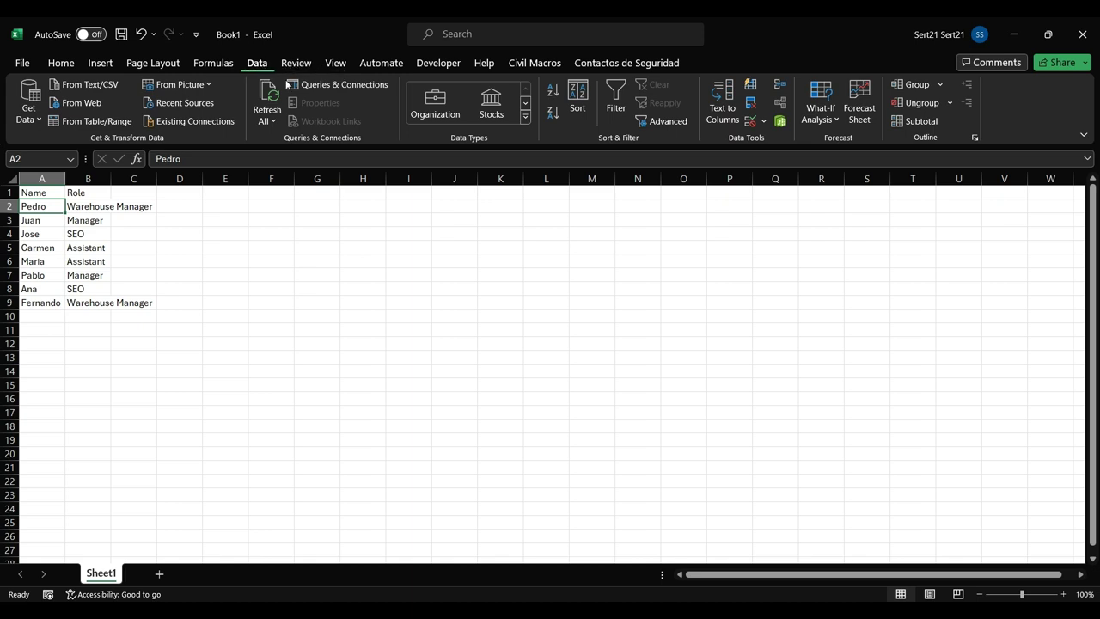
Sort A1:B9 by column B using the custom list SEO, Manager, Warehouse Manager, Assistant
left_click(588, 98)
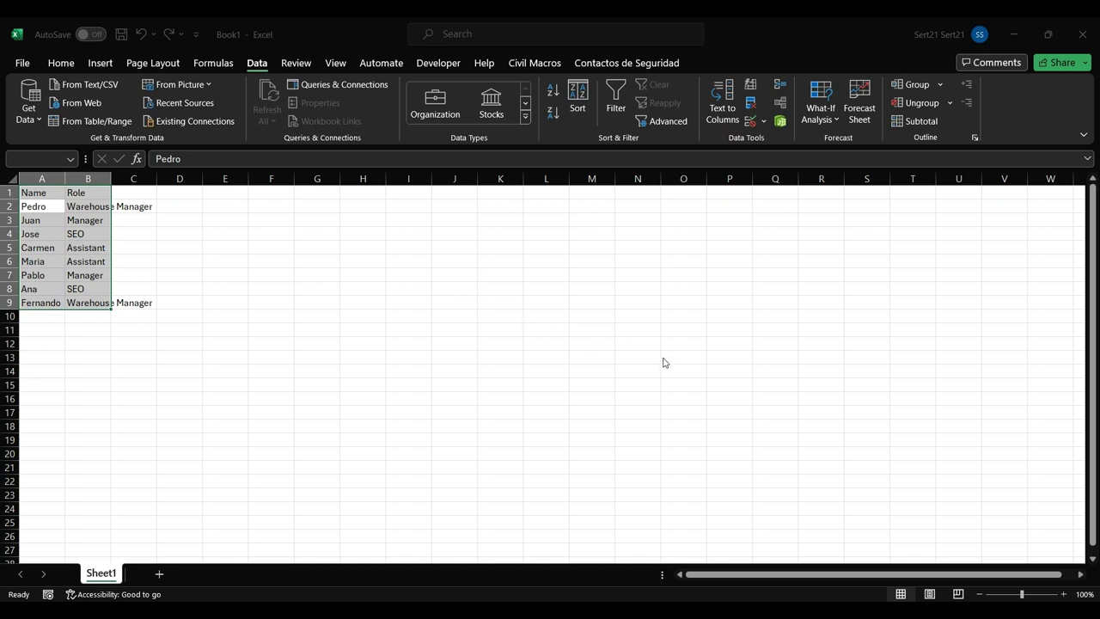
key("Return")
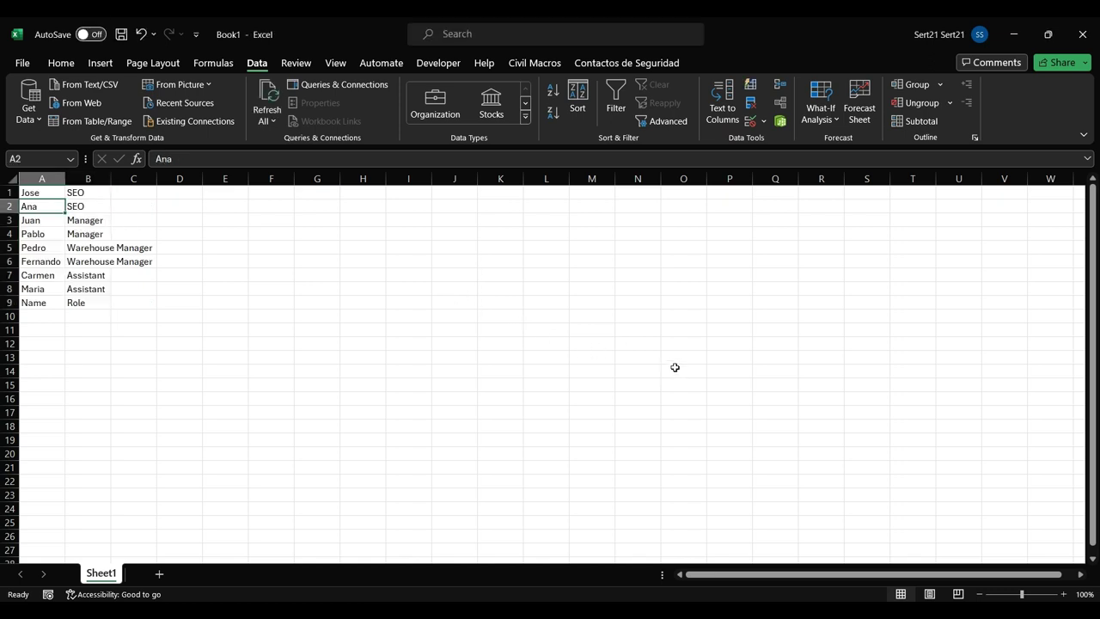